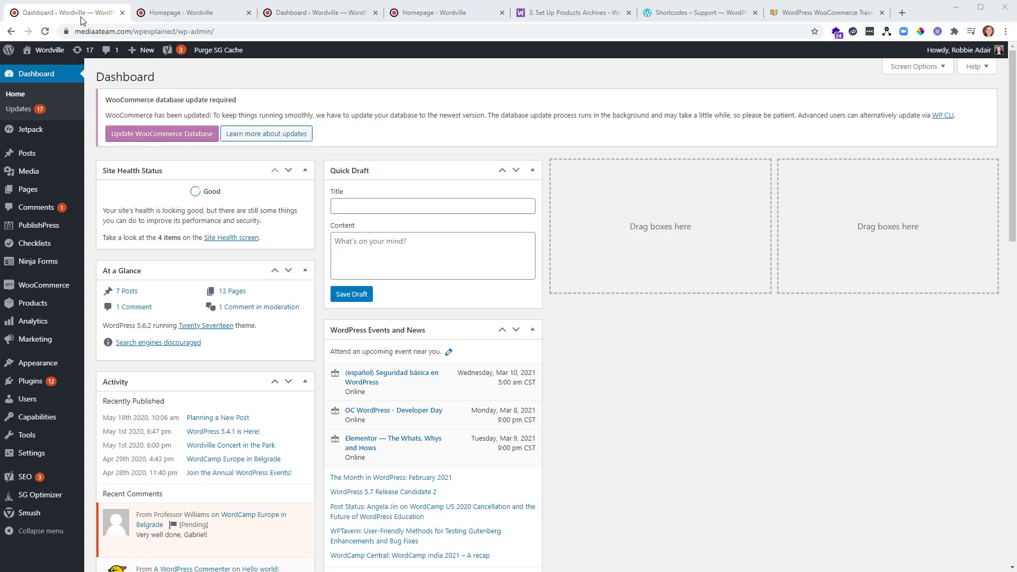
Step: Look through the open Dashboard, Homepage and reference tabs, ending on the first Dashboard tab
left_click(169, 20)
left_click(81, 16)
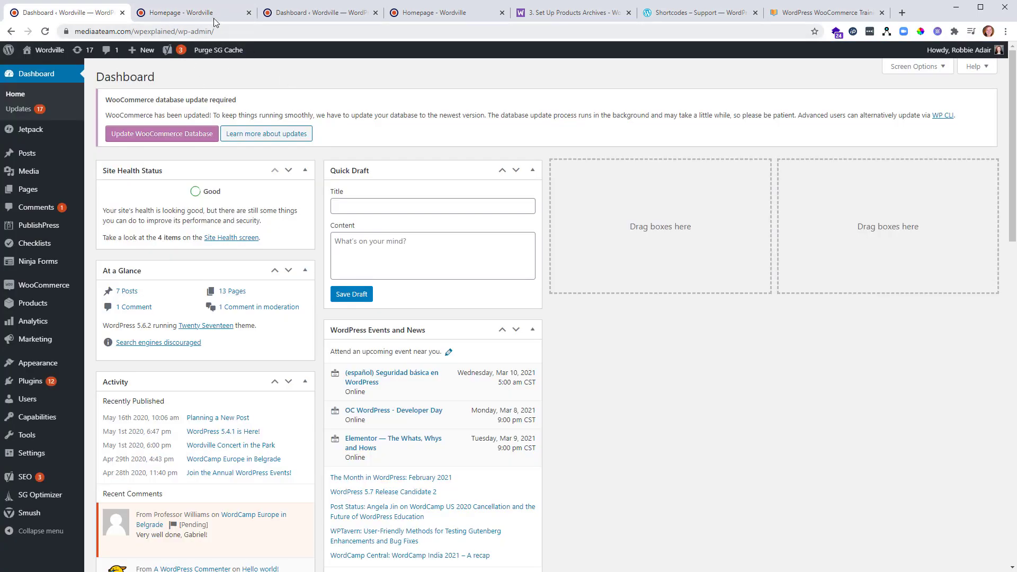
left_click(184, 15)
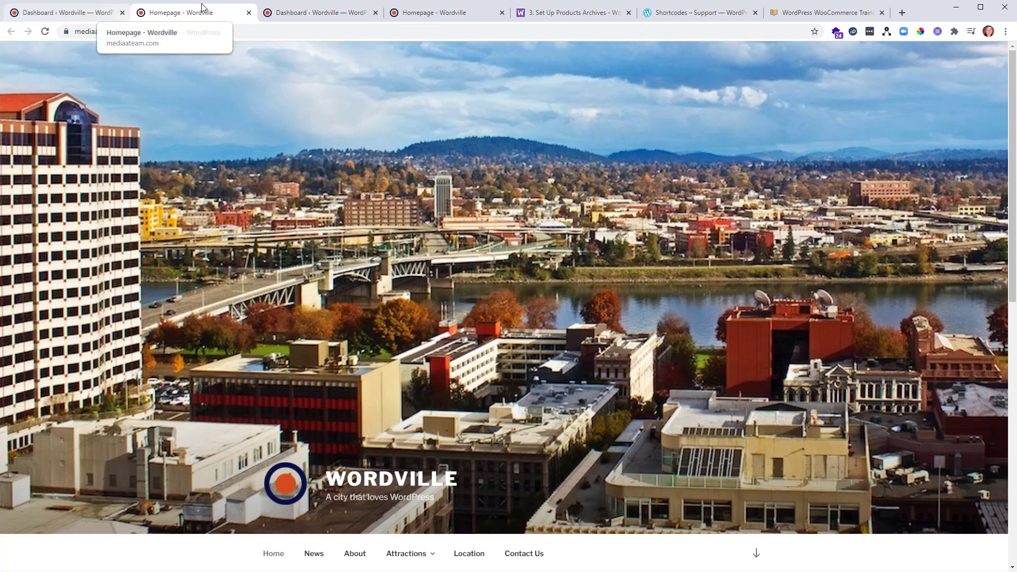
left_click(305, 15)
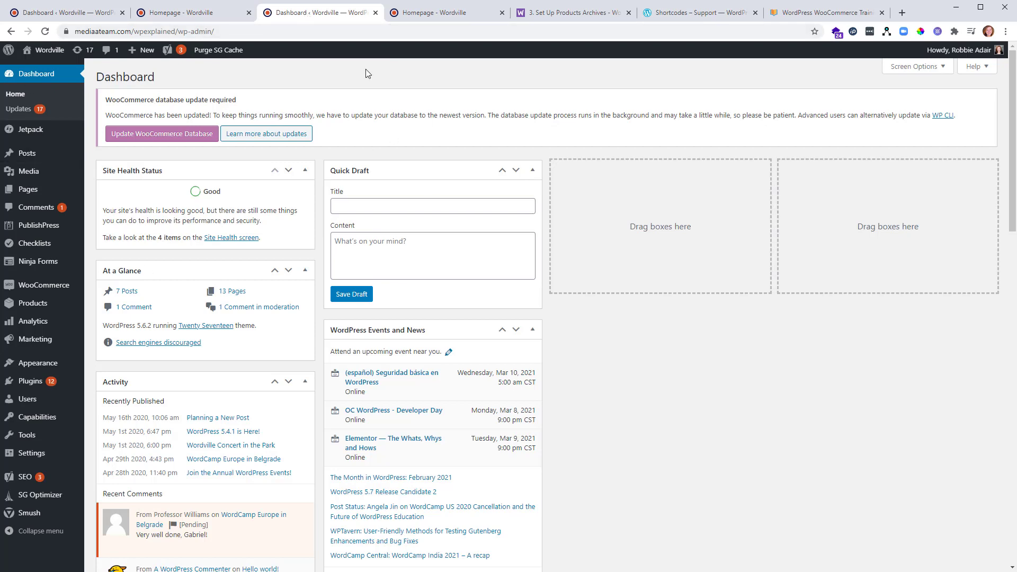
left_click(427, 20)
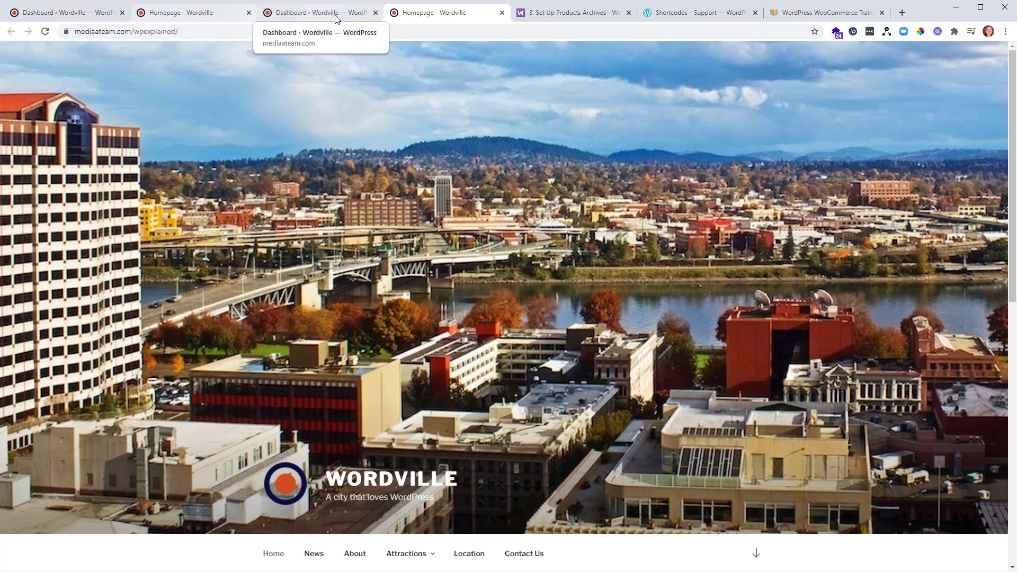
left_click(569, 12)
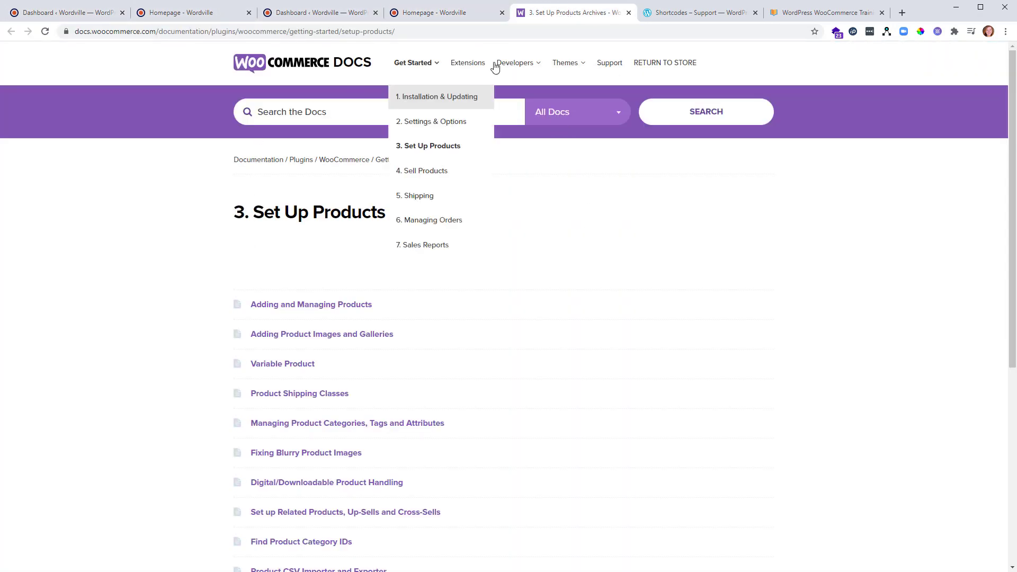
left_click(715, 12)
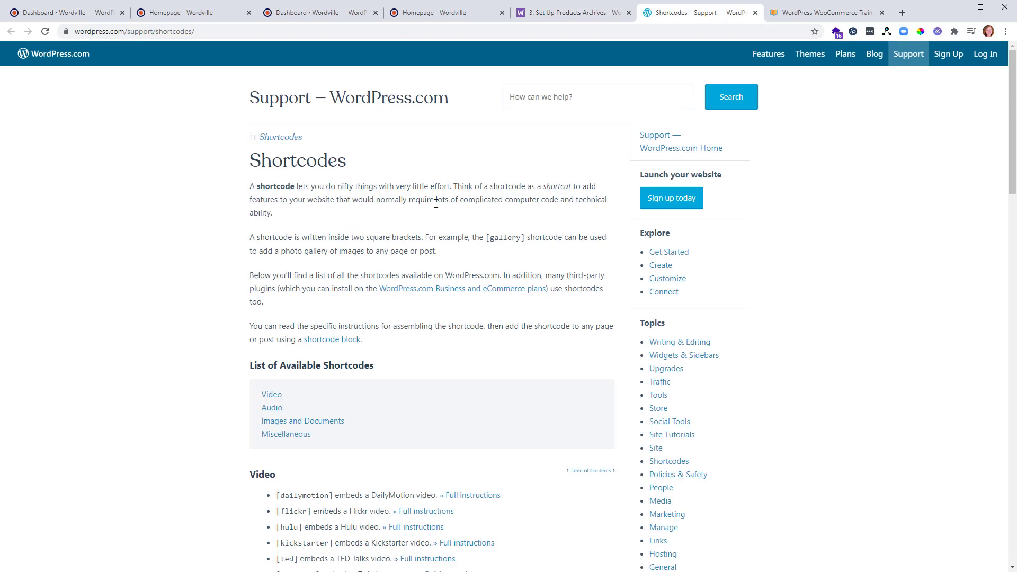
left_click(824, 13)
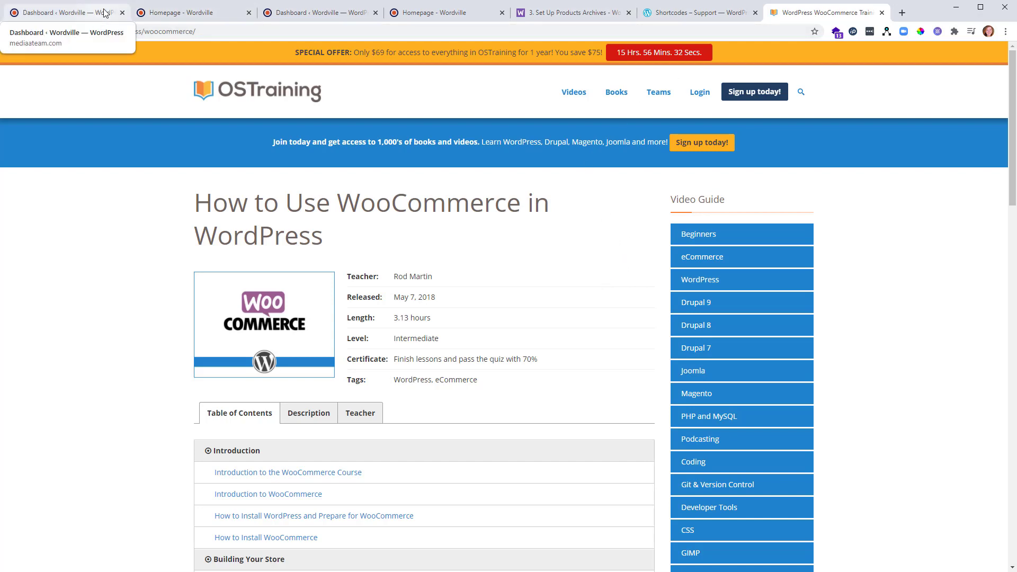
left_click(79, 16)
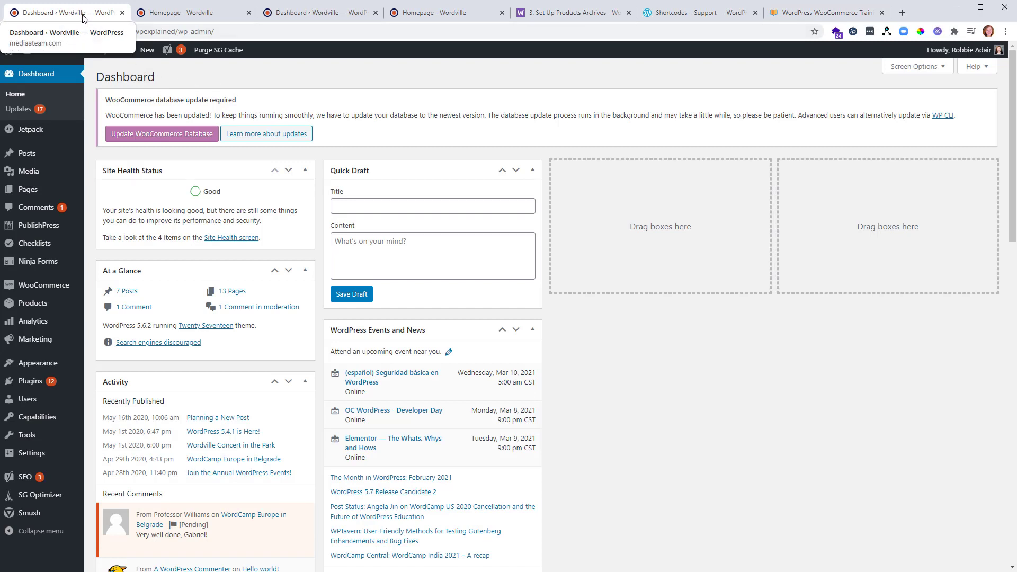
Step: Put the first Dashboard tab into a new tab group named DEV
right_click(81, 16)
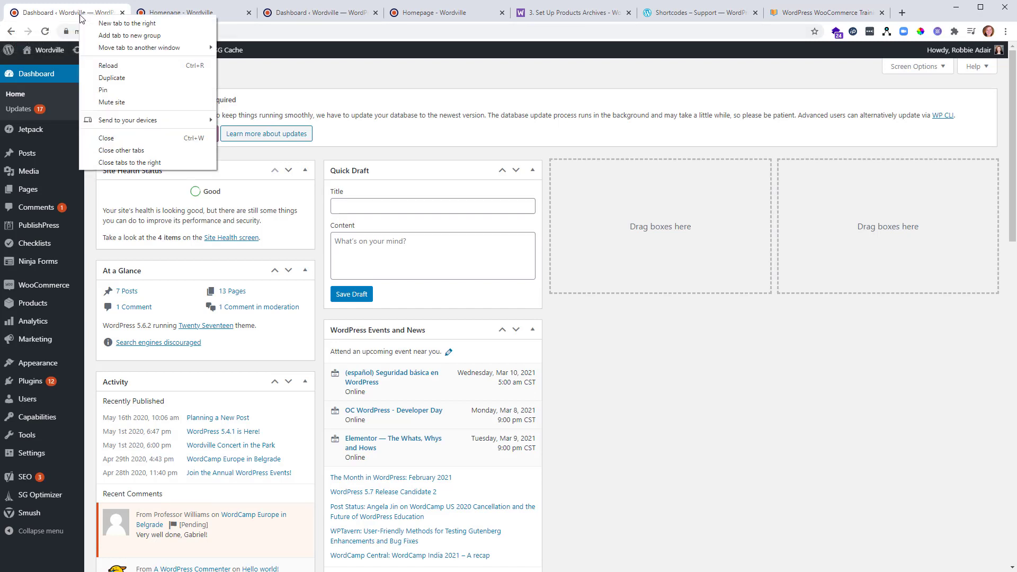
left_click(130, 36)
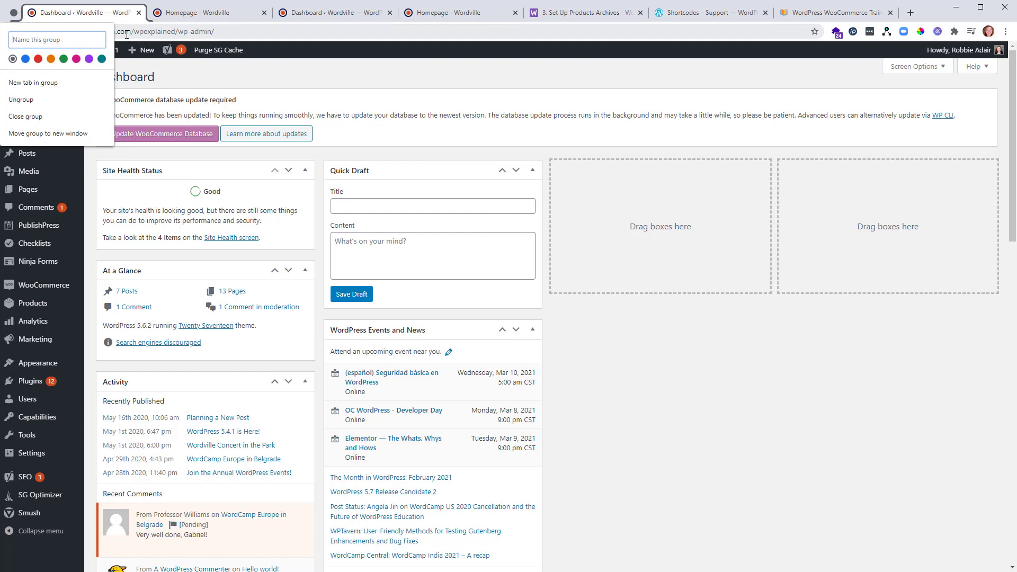
type("DEV")
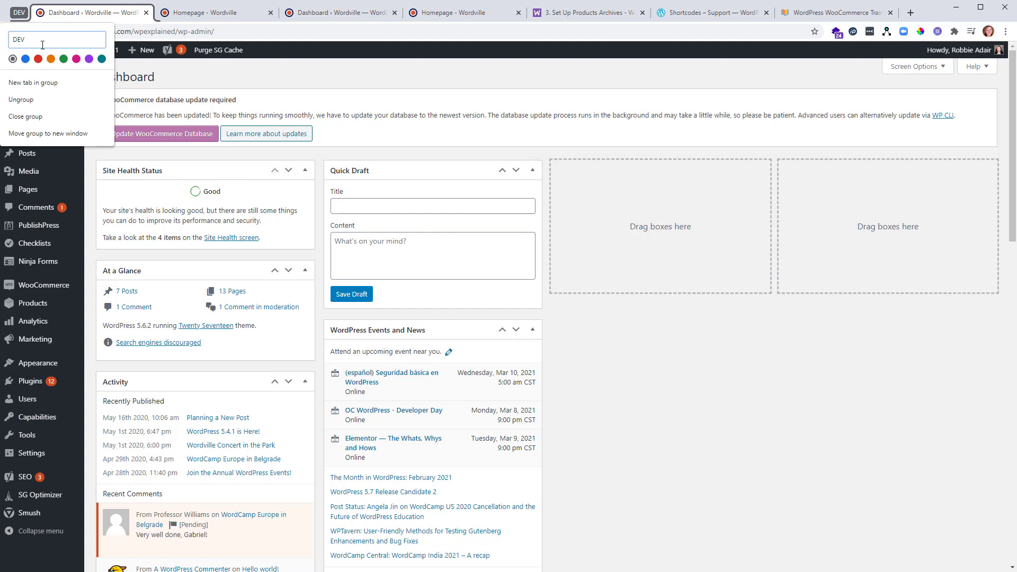
key("Return")
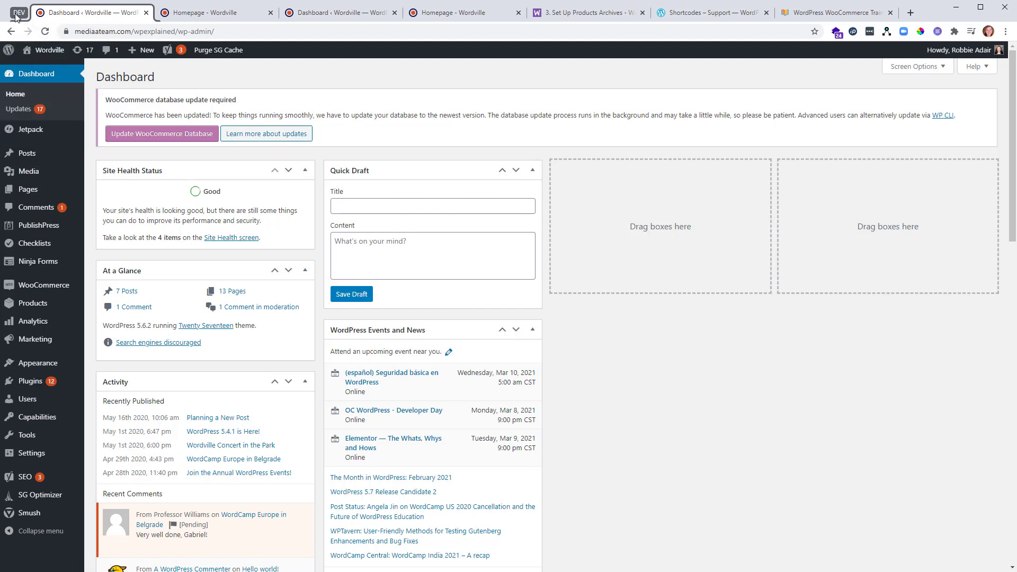
Step: Add the first Homepage tab to the DEV group
right_click(194, 17)
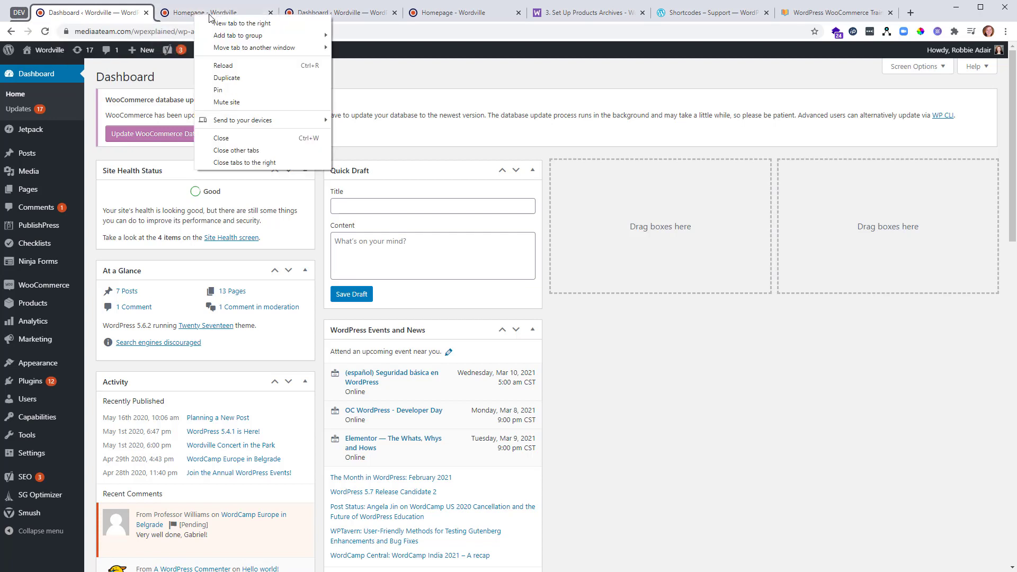
mouse_move(243, 37)
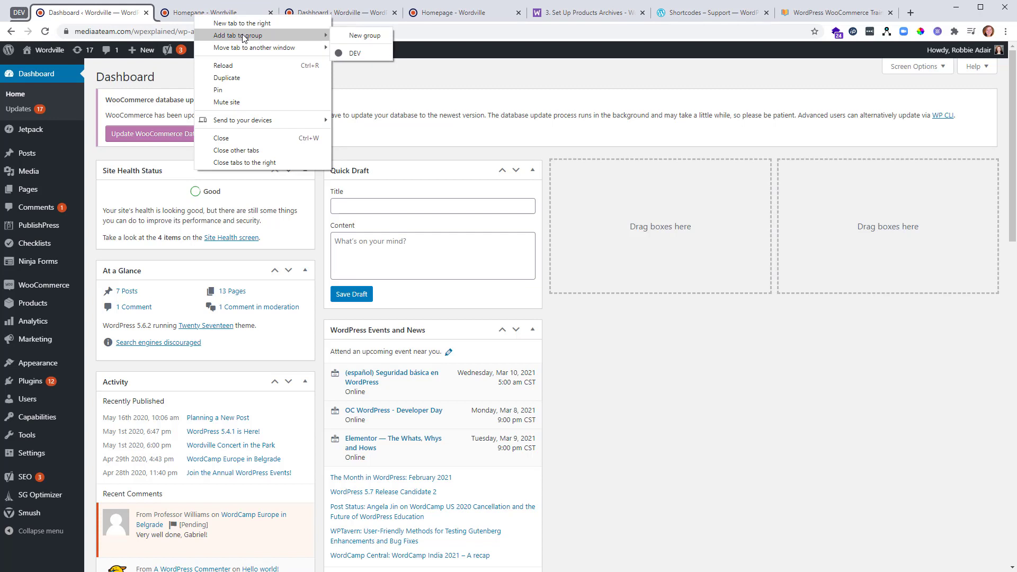
left_click(355, 52)
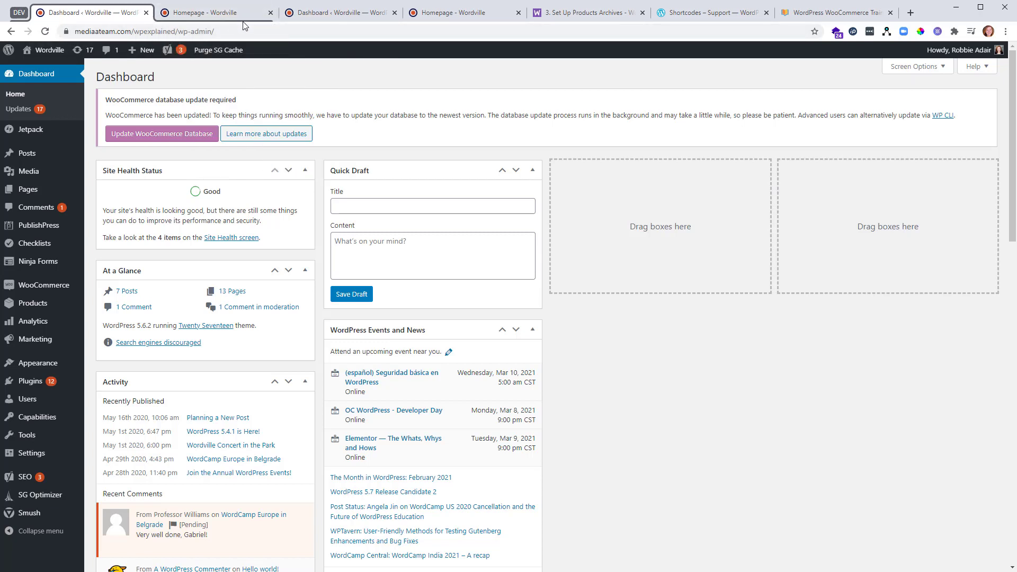
Step: Move the second Wordville Dashboard tab into a new red group named LIVE
right_click(332, 18)
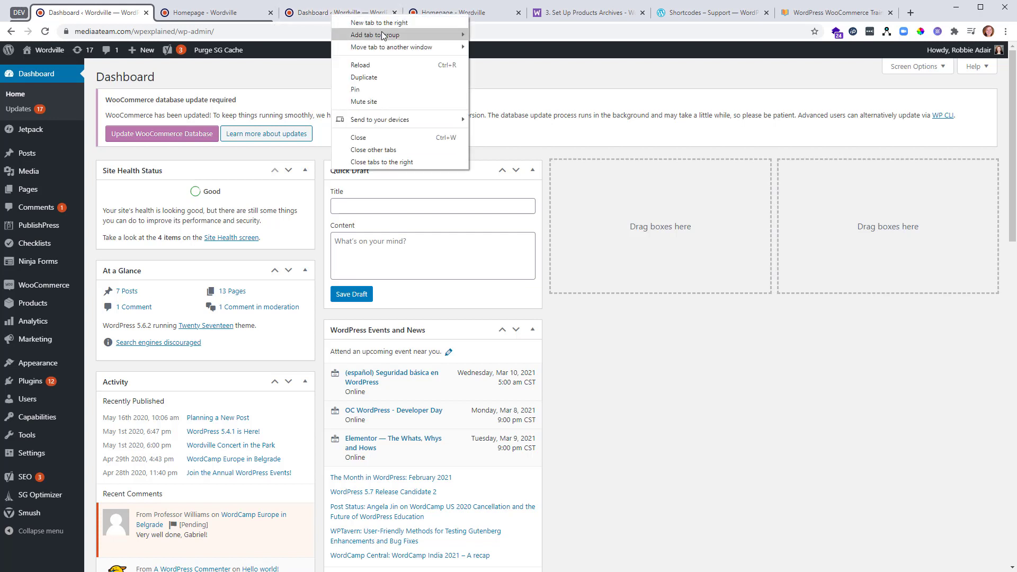
mouse_move(385, 35)
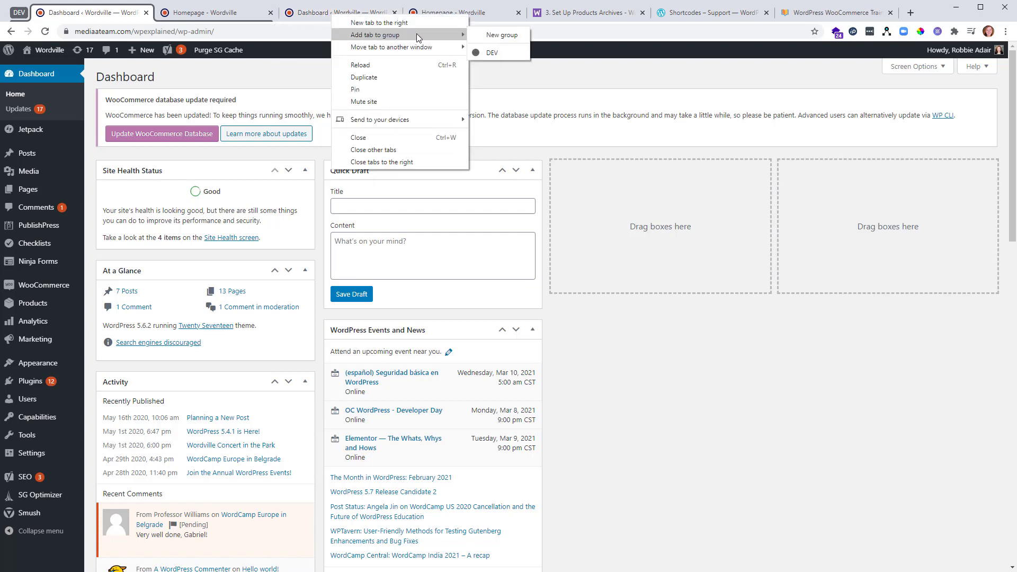
left_click(496, 35)
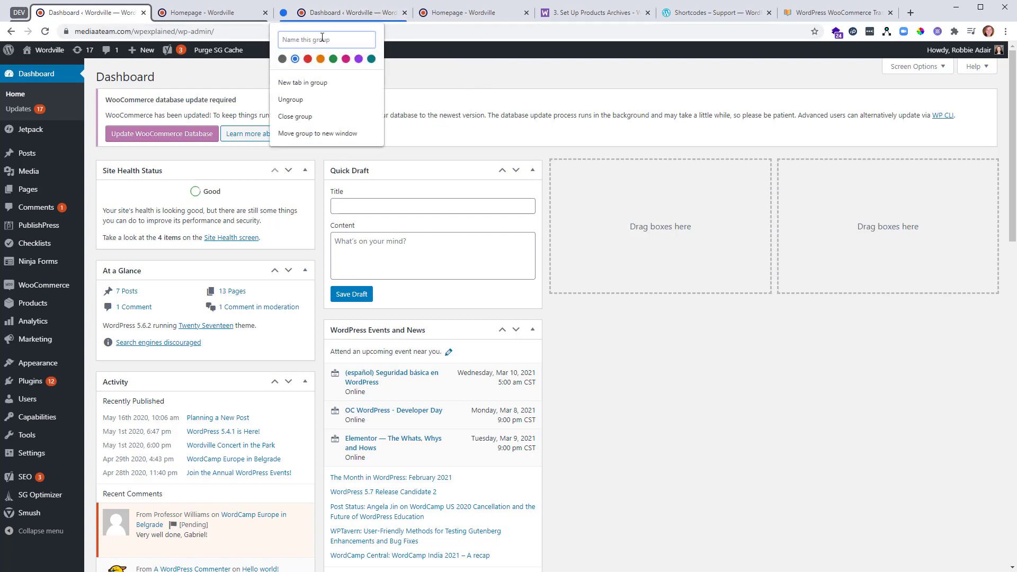
type("LIVE")
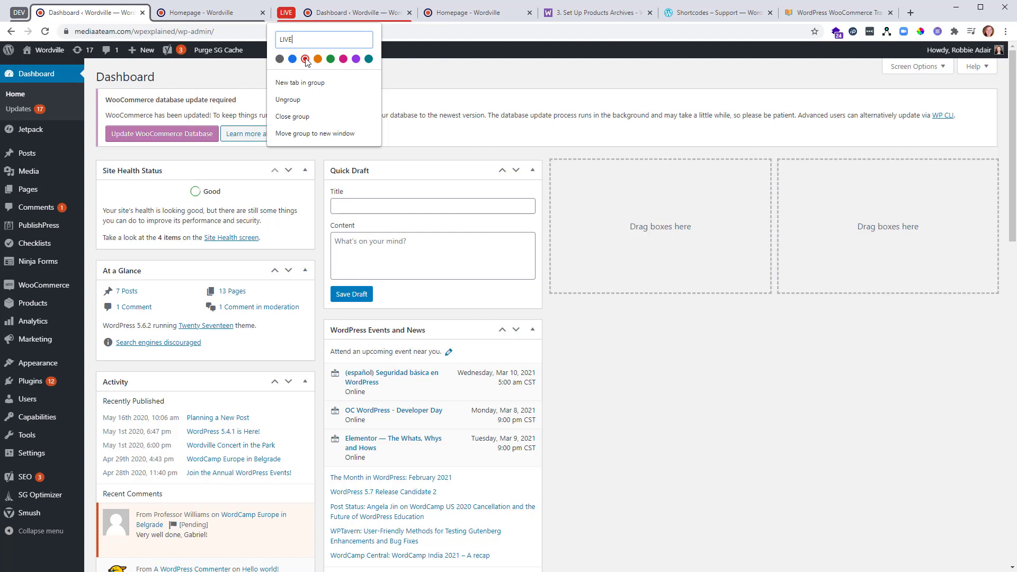
key("Escape")
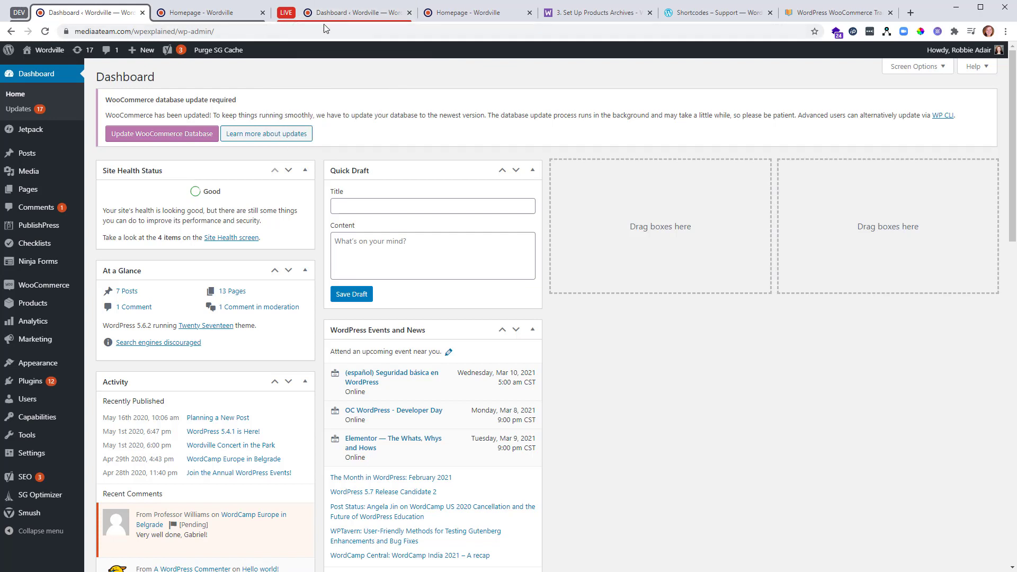
Step: Add the fourth tab, the second Homepage, to the red LIVE group
right_click(457, 16)
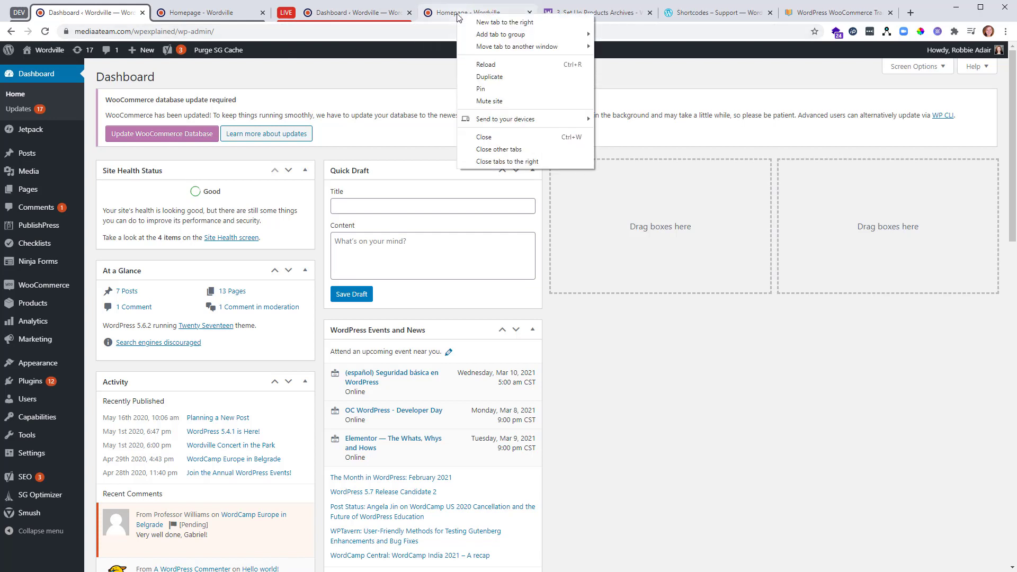
mouse_move(520, 33)
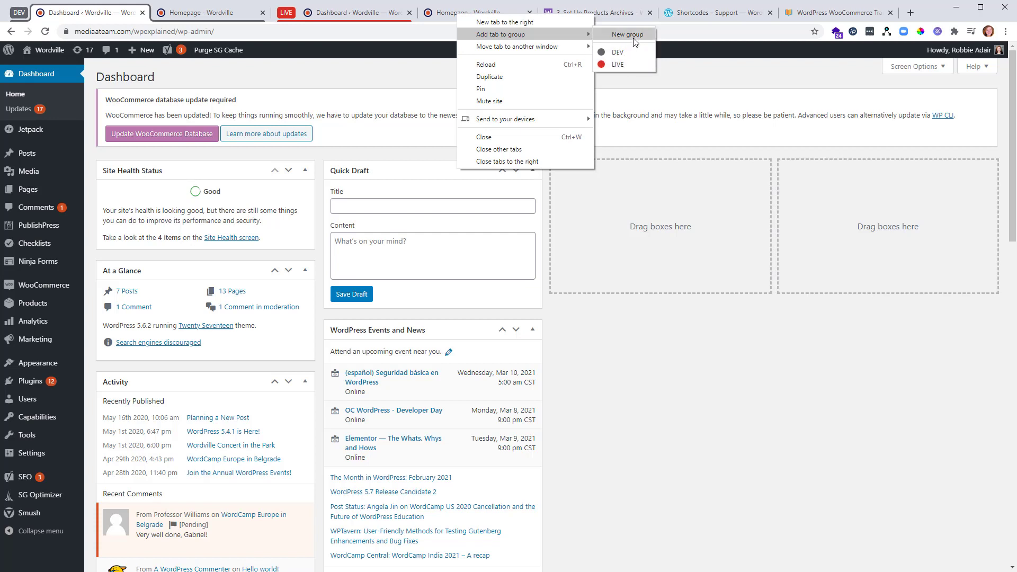
left_click(615, 65)
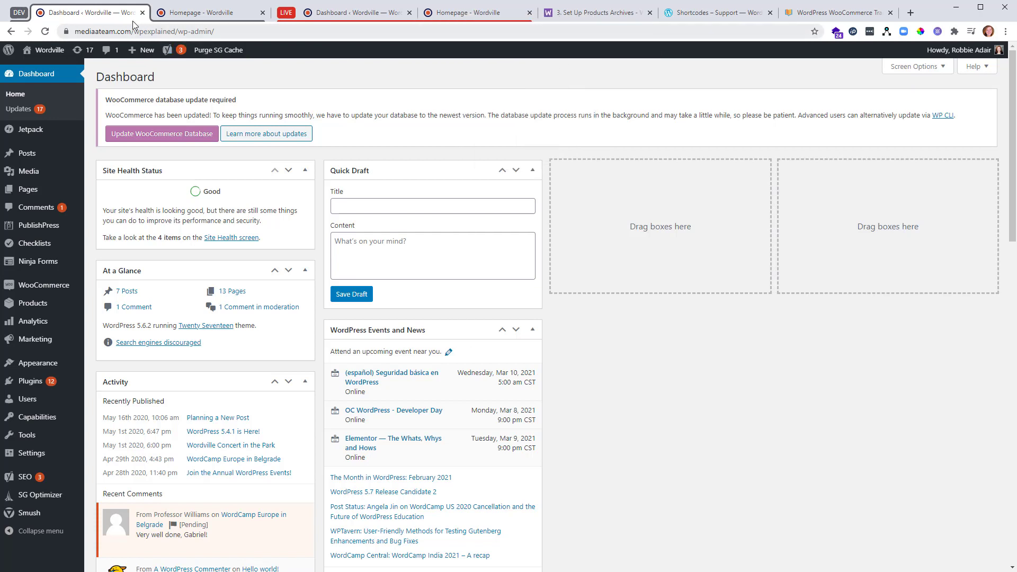
left_click(188, 13)
left_click(106, 13)
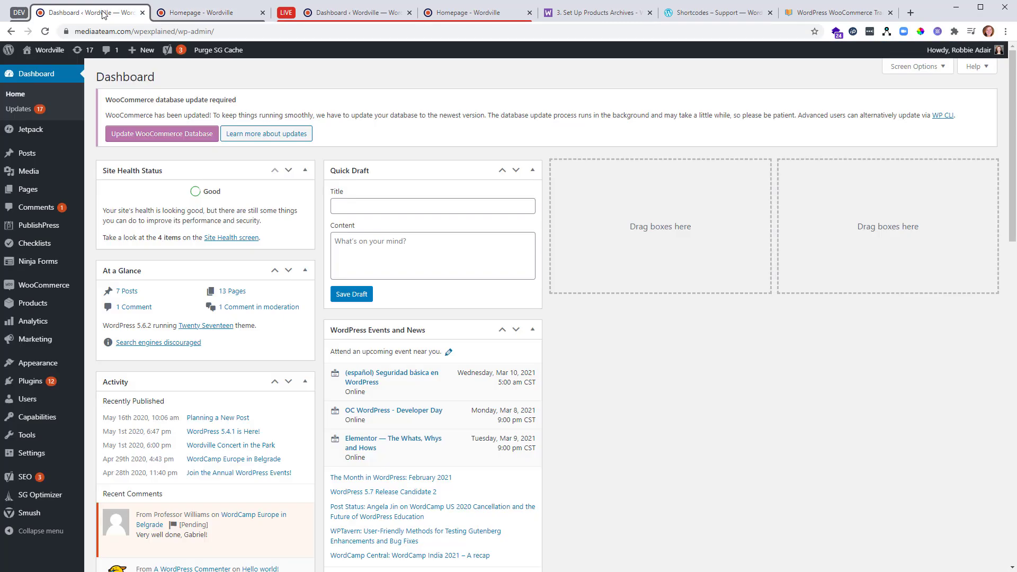
Step: Flip between the LIVE group's Dashboard and Homepage tabs
left_click(335, 15)
left_click(434, 16)
left_click(353, 16)
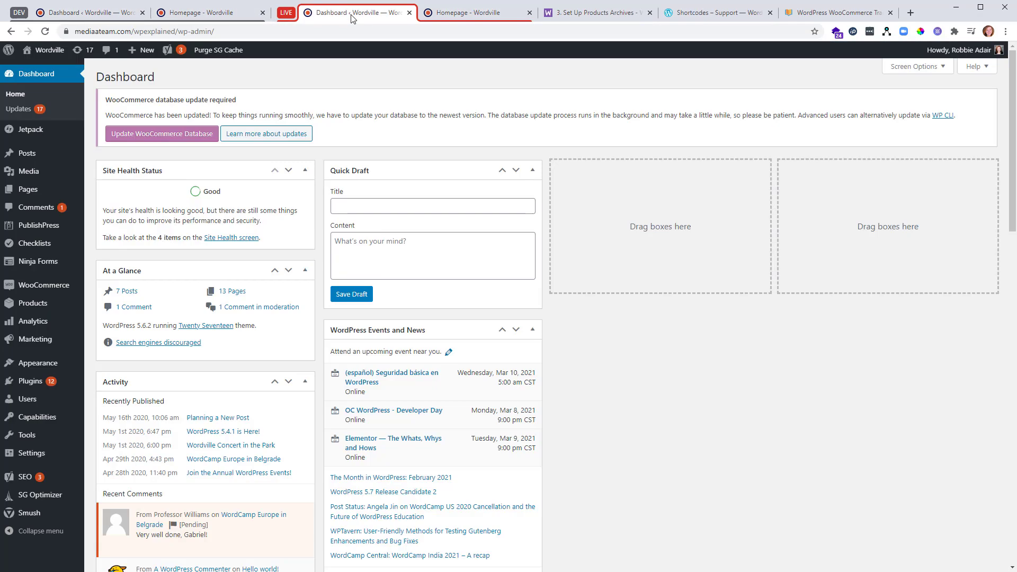
Step: Put the 3. Set Up Products Archives tab into a new orange group named REF
right_click(603, 21)
mouse_move(689, 36)
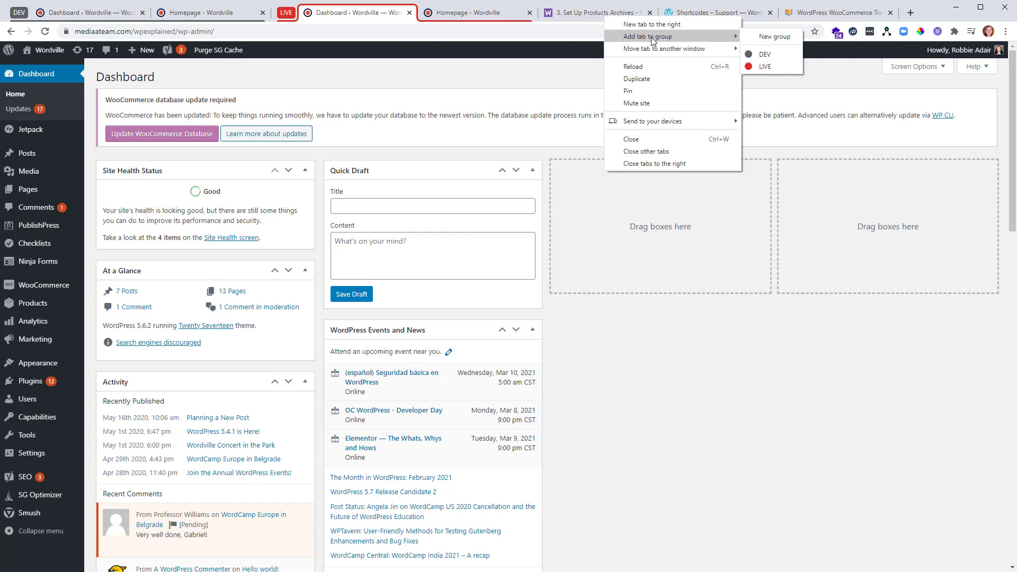
left_click(774, 39)
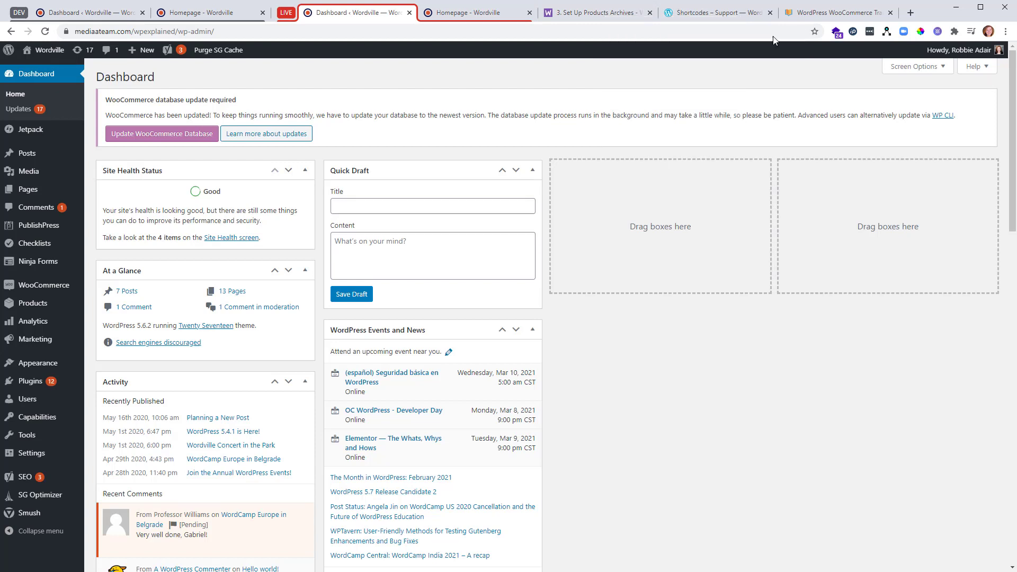
type("REF")
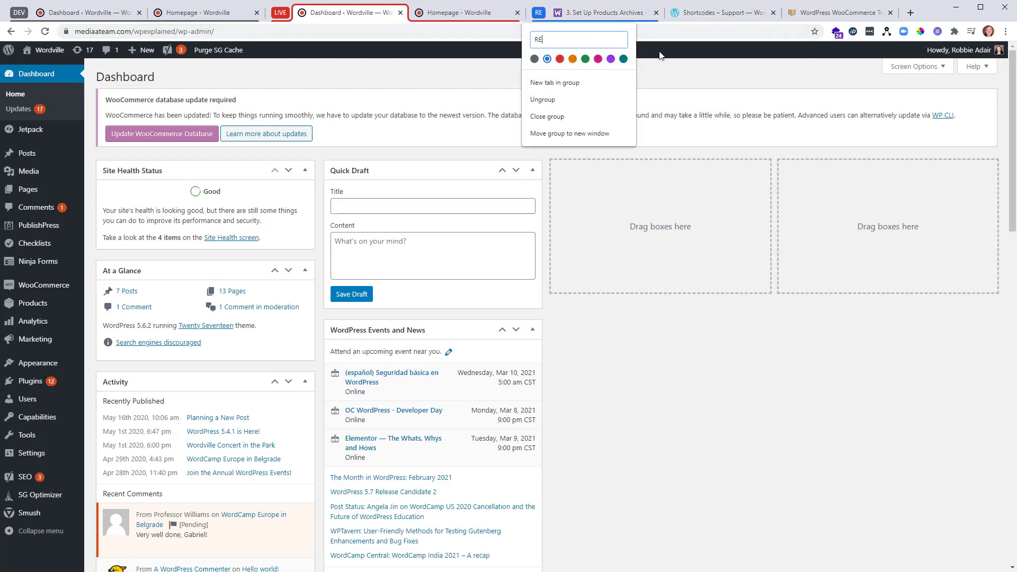
left_click(571, 59)
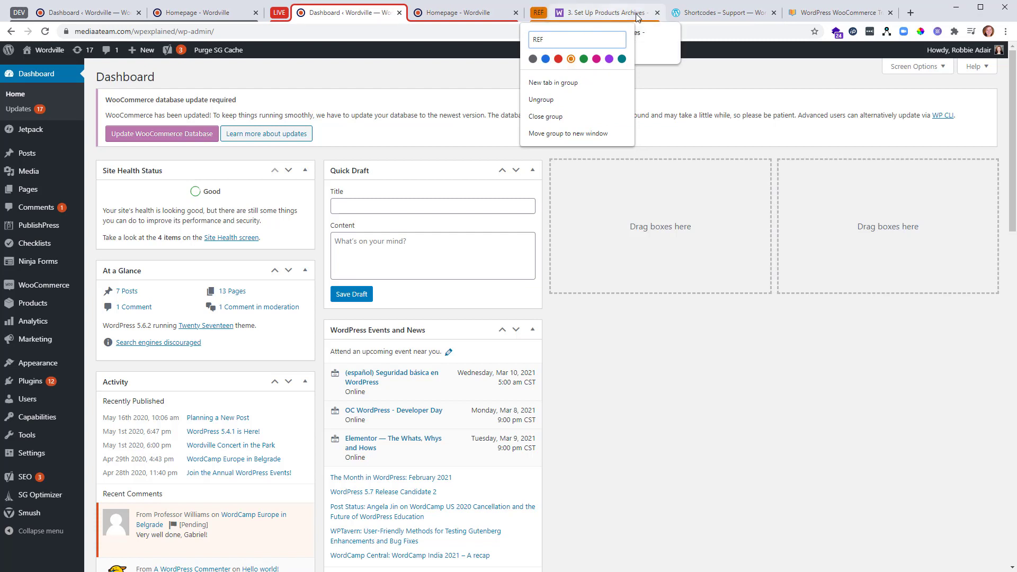
Step: Drag the Shortcodes and WordPress WooCommerce tabs into the orange REF group
left_click(690, 18)
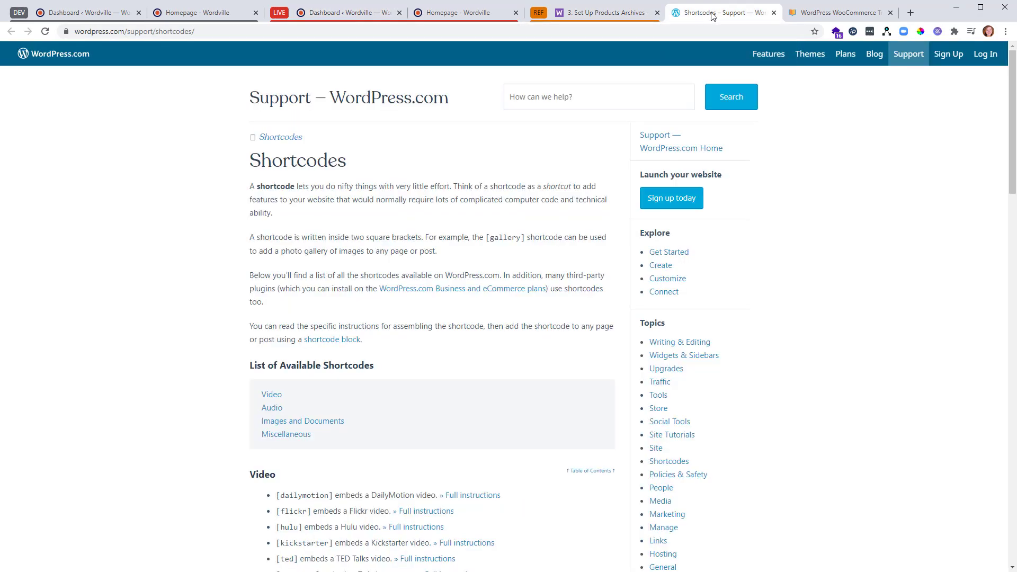
left_click_drag(744, 20, 645, 21)
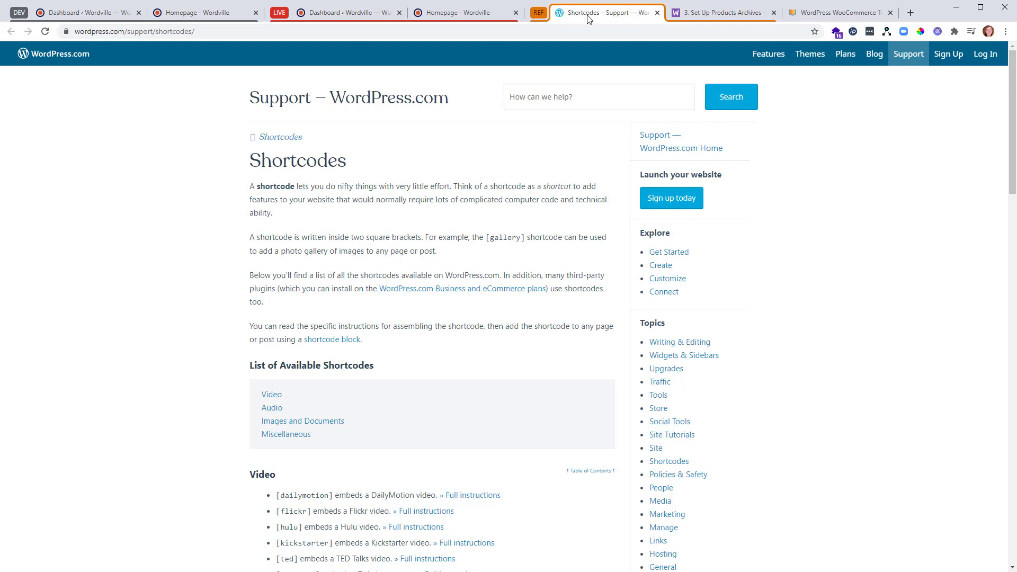
left_click_drag(865, 15, 614, 16)
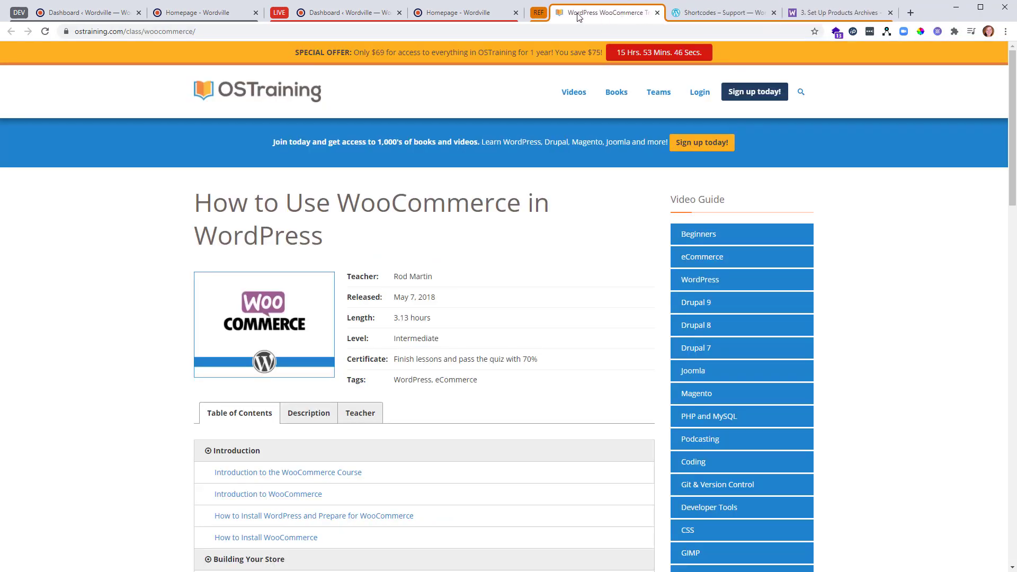
left_click(832, 12)
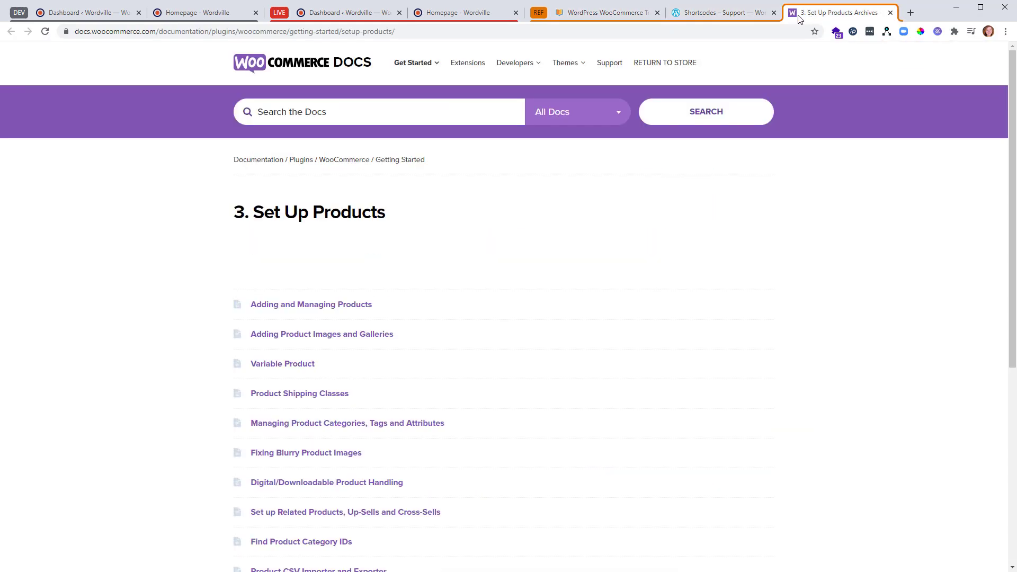
left_click(631, 15)
Step: Switch between the LIVE tabs and collapse the DEV and LIVE groups
left_click(328, 13)
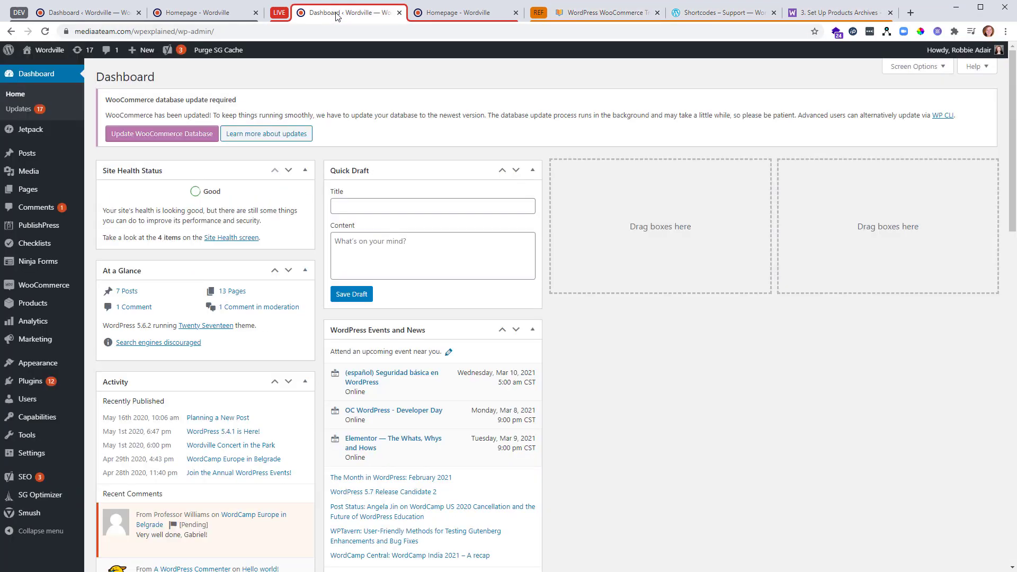
left_click(447, 12)
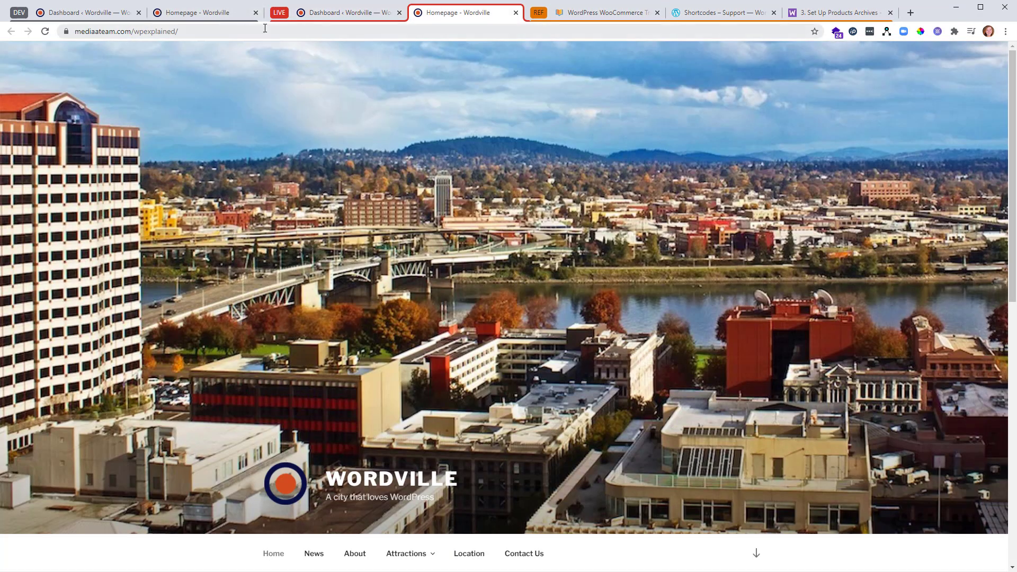
left_click(19, 14)
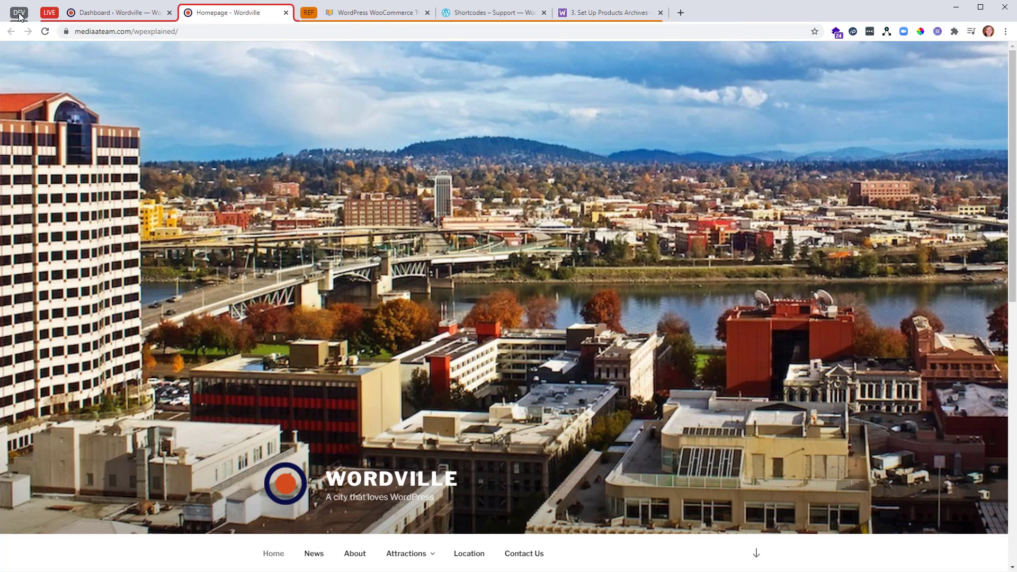
left_click(47, 14)
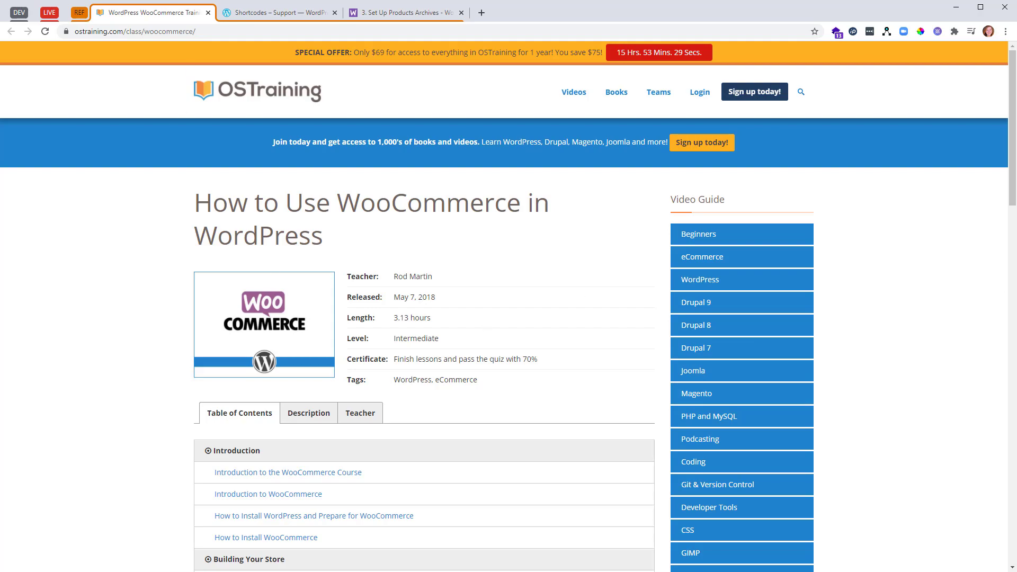
left_click(409, 15)
left_click(167, 14)
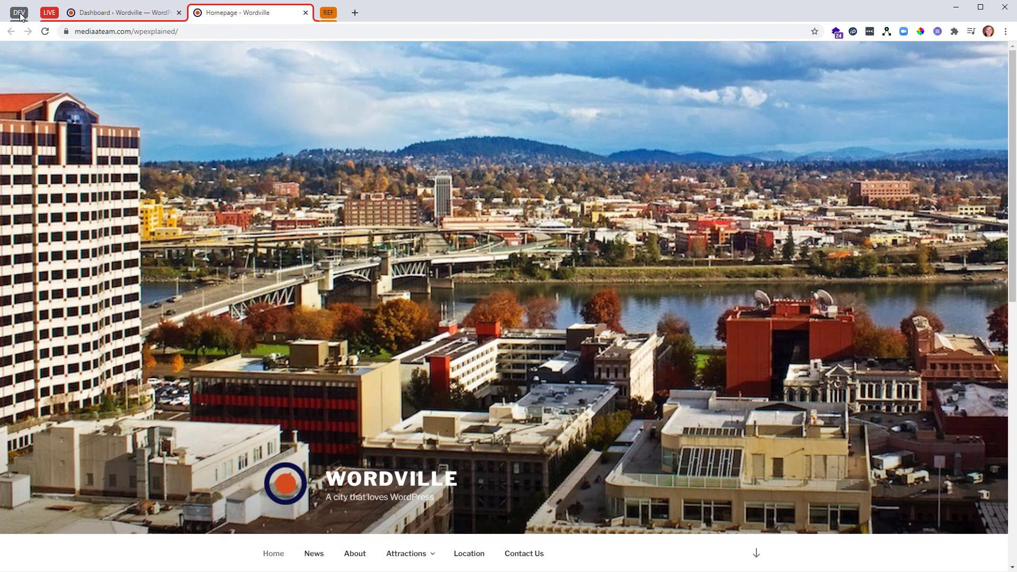
Step: Toggle the DEV and LIVE groups open and closed, ending with LIVE's Dashboard showing and REF collapsed
left_click(20, 15)
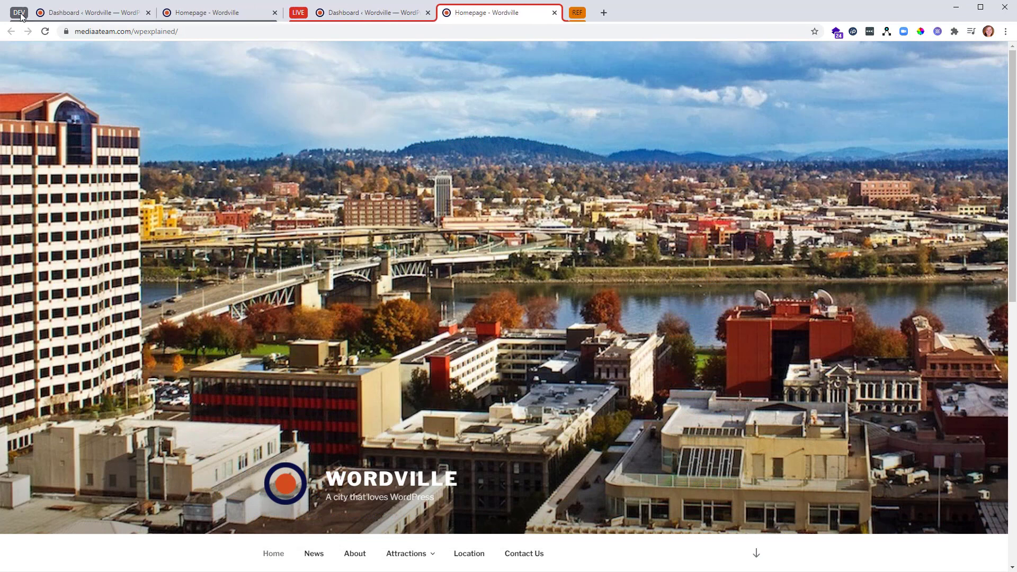
left_click(298, 13)
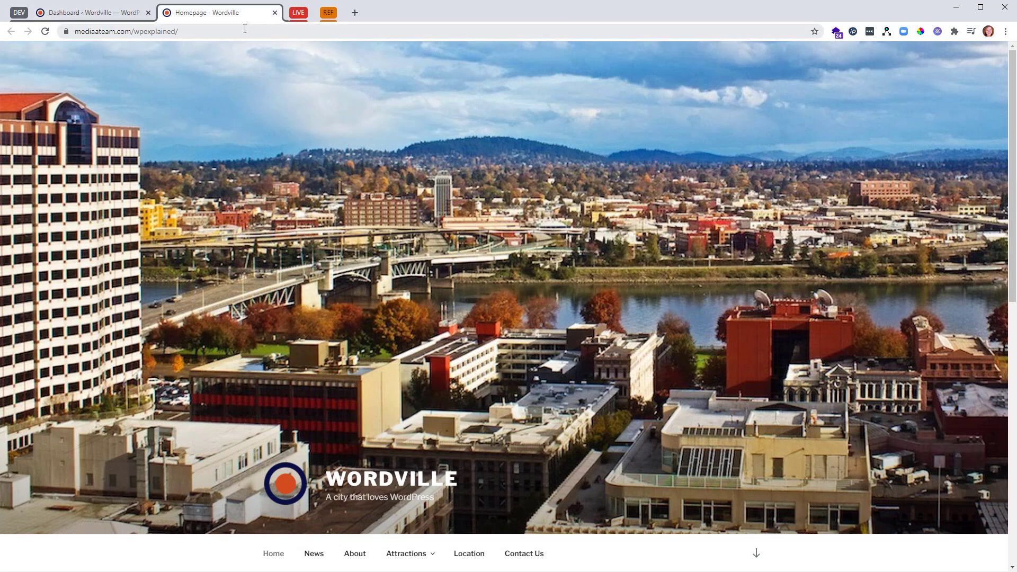
left_click(89, 16)
left_click(164, 20)
left_click(126, 13)
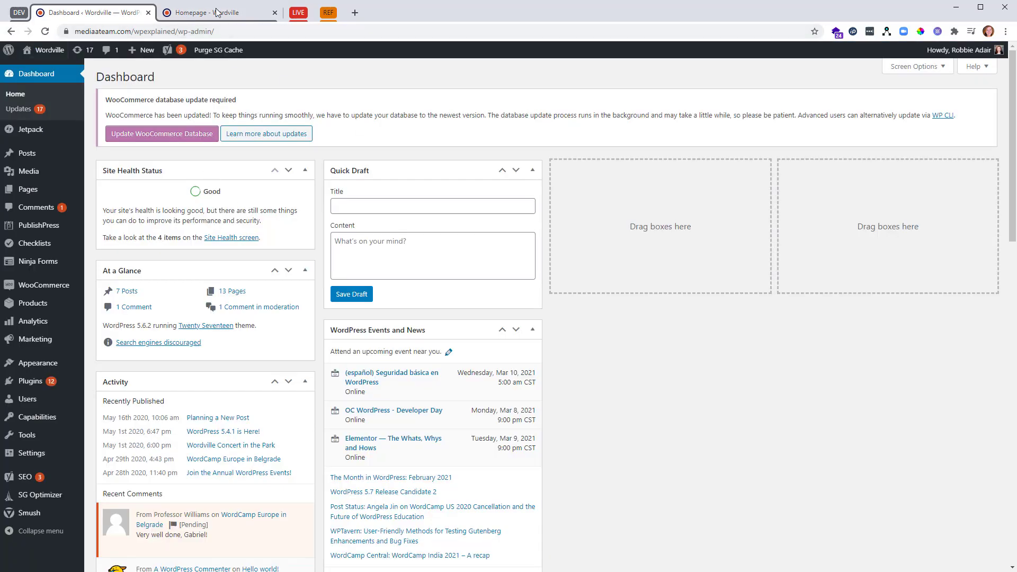
left_click(293, 15)
left_click(21, 14)
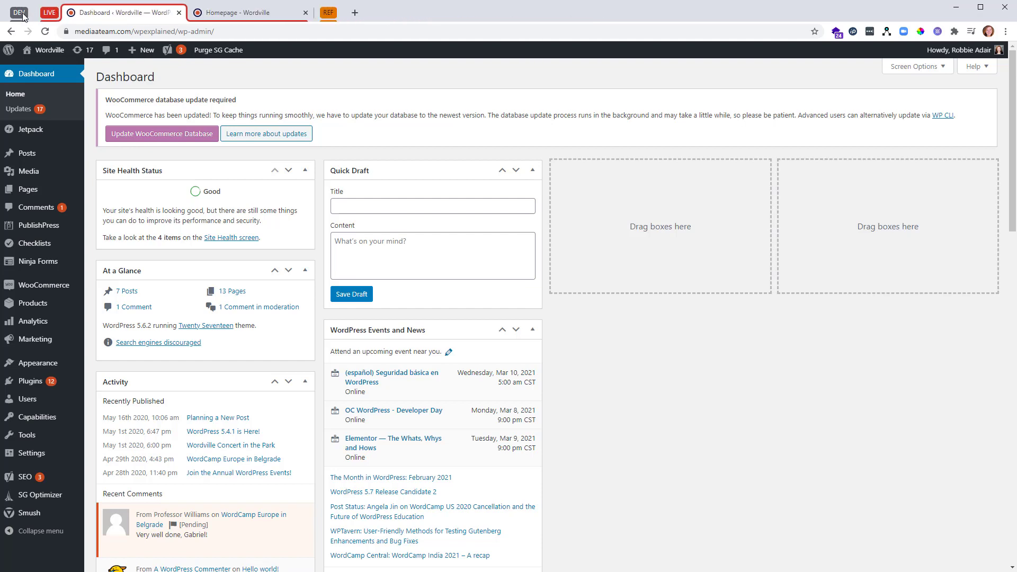
left_click(222, 16)
left_click(168, 16)
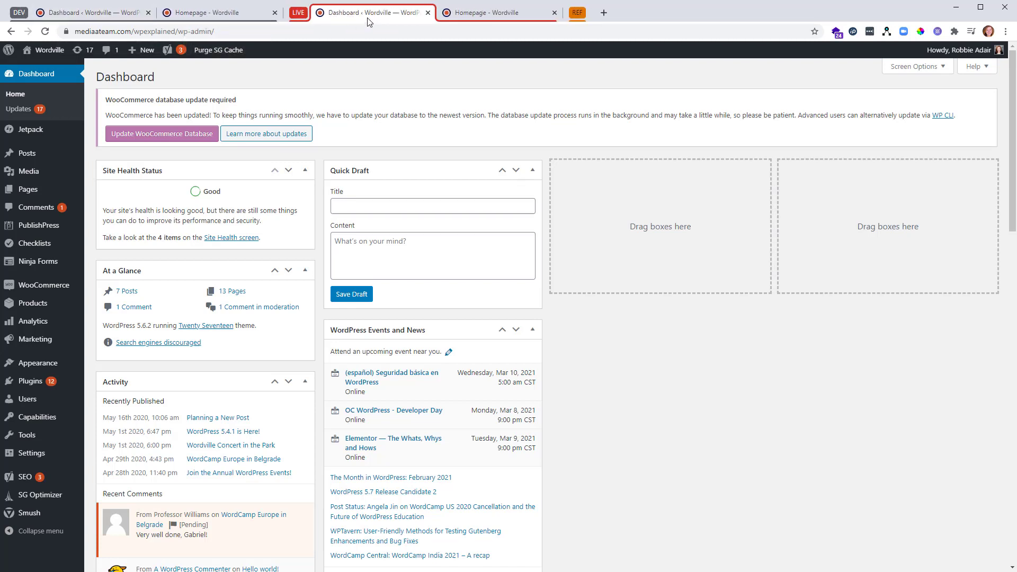
Step: Expand the orange REF group, revealing the Set Up Products, Shortcodes and WooCommerce course tabs
left_click(577, 13)
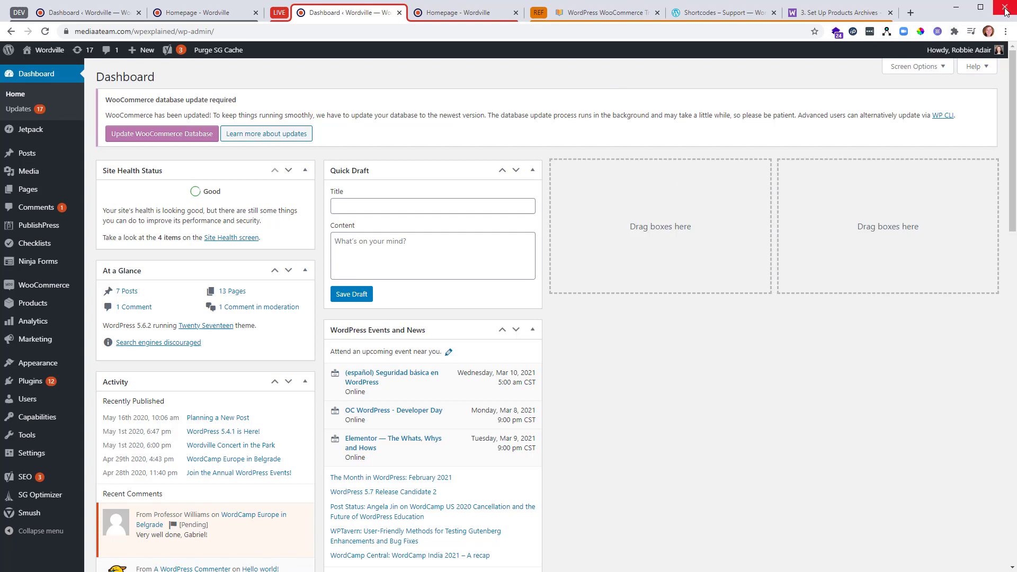
Step: In Chrome Settings, set On startup to 'Continue where you left off'
left_click(1006, 32)
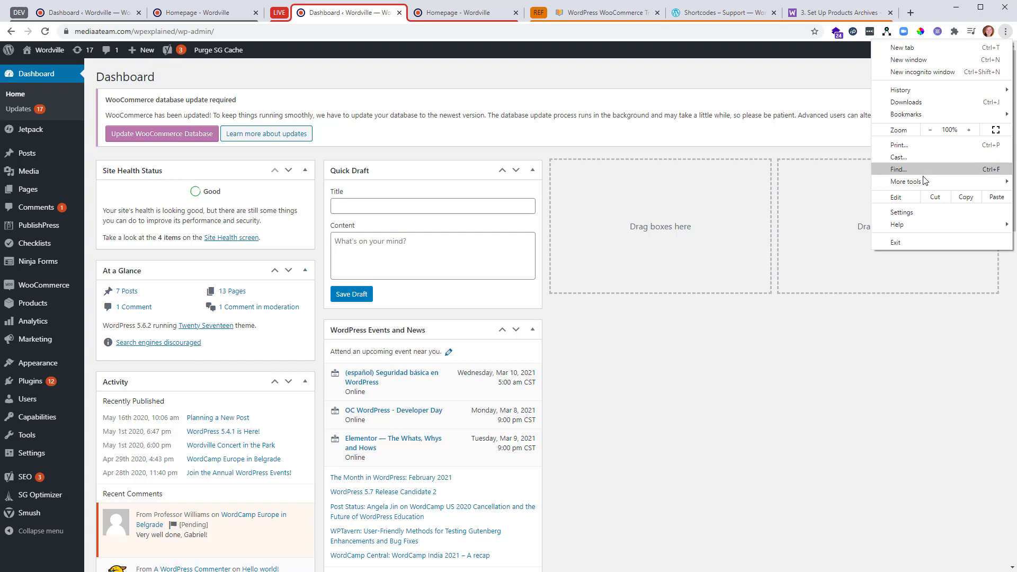
left_click(902, 212)
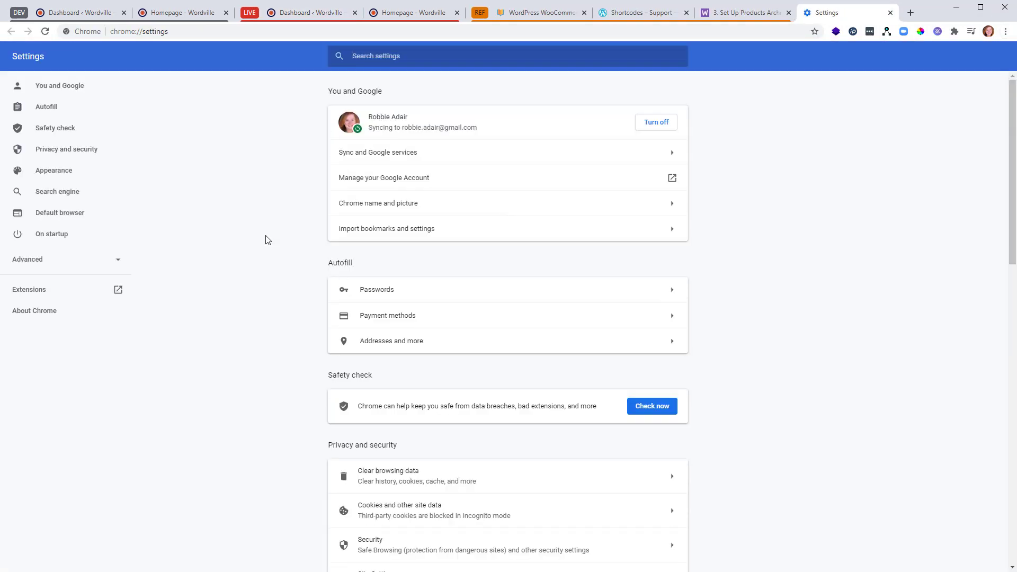
left_click(34, 215)
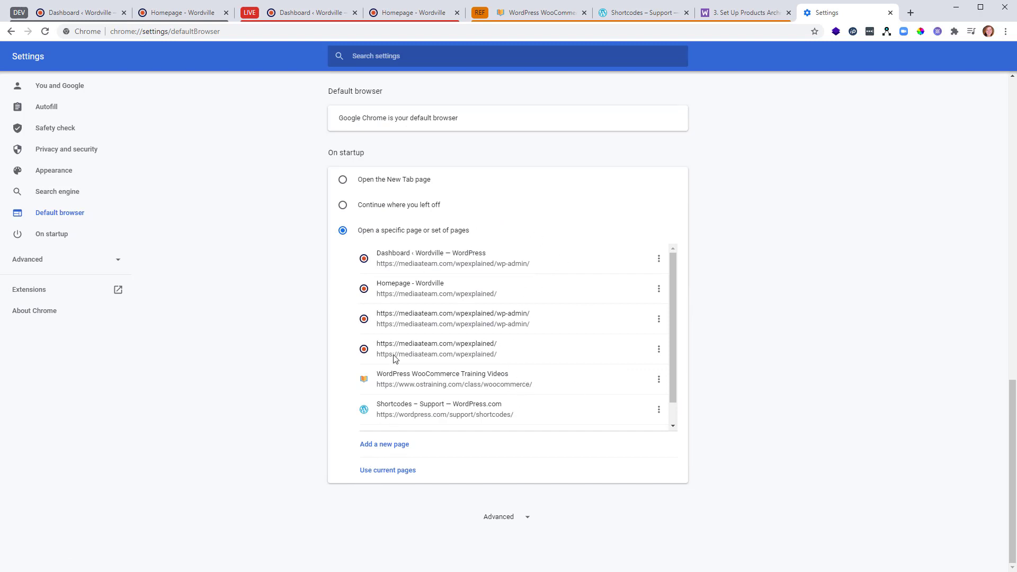
left_click(395, 205)
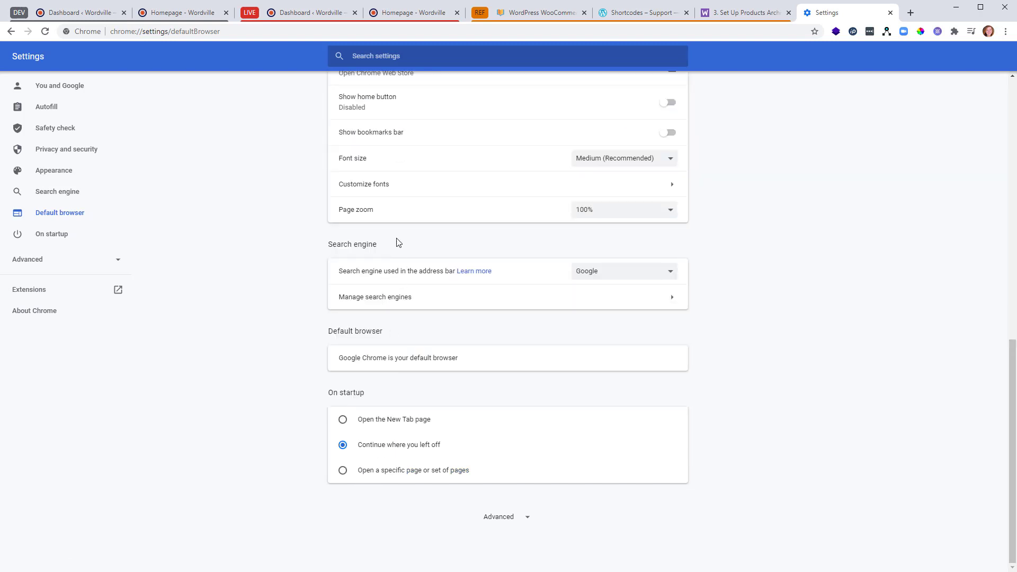